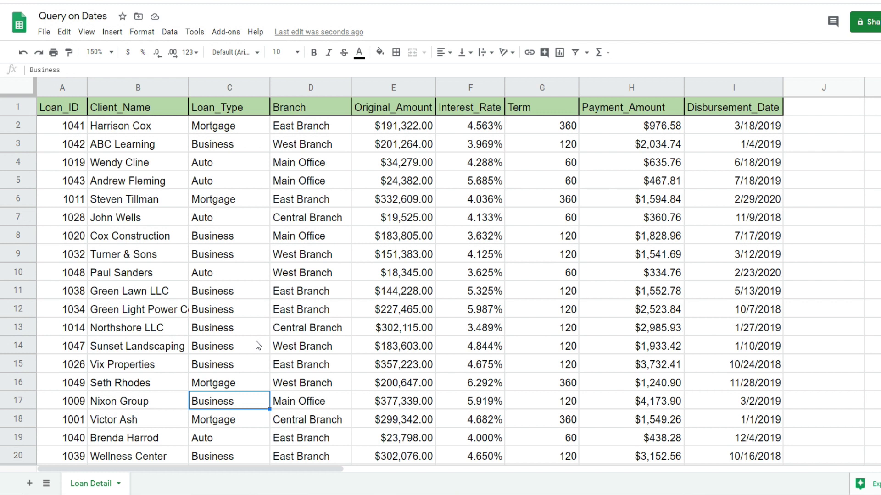
Step: Add a new blank sheet and name its tab Results
left_click(30, 485)
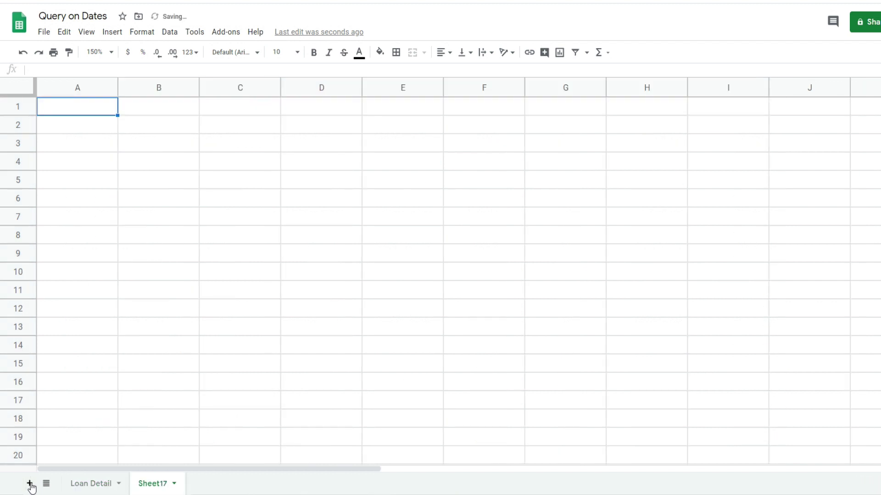
double_click(158, 485)
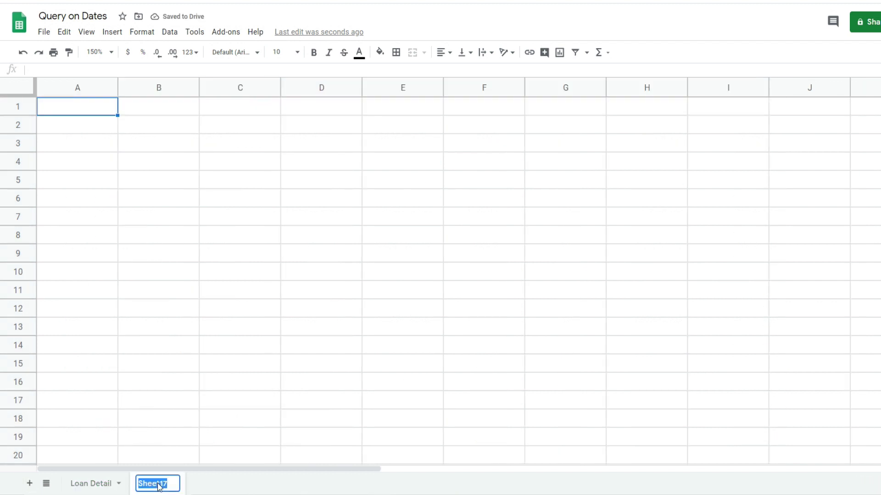
type("Re")
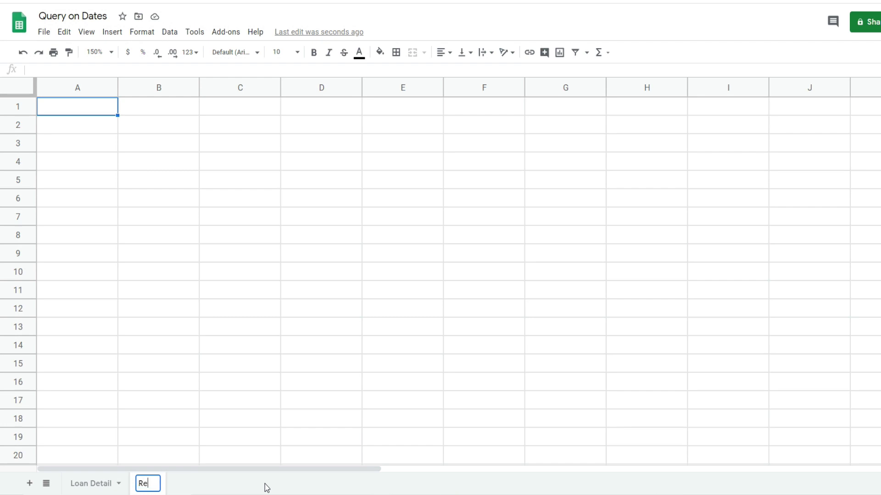
type("sults")
key("Return")
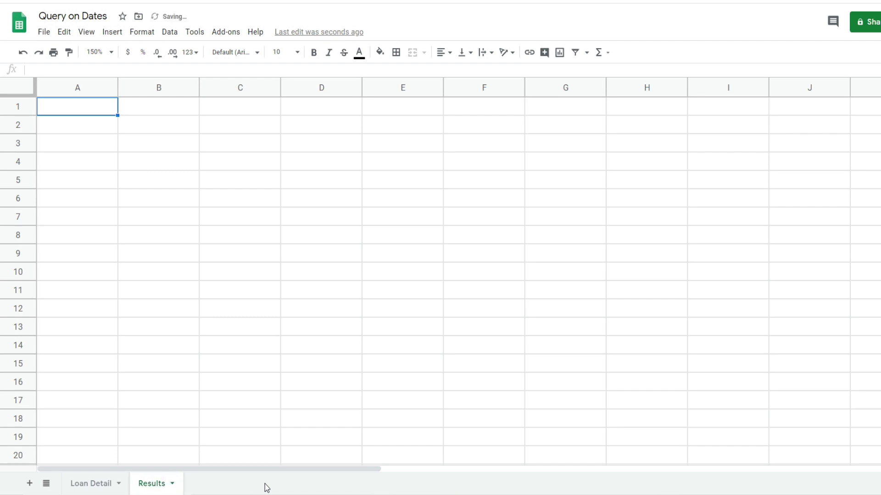
Step: Start a =QUERY( formula in cell A3 of the Results sheet
left_click(96, 145)
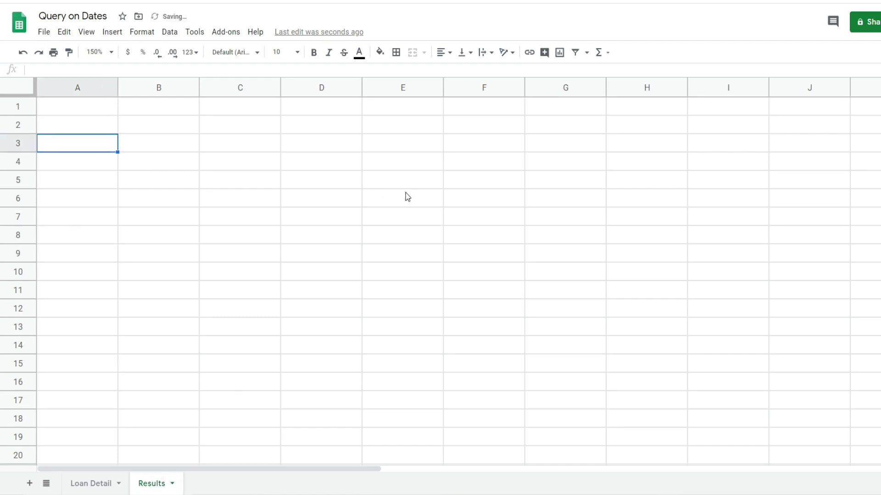
type("=Qu")
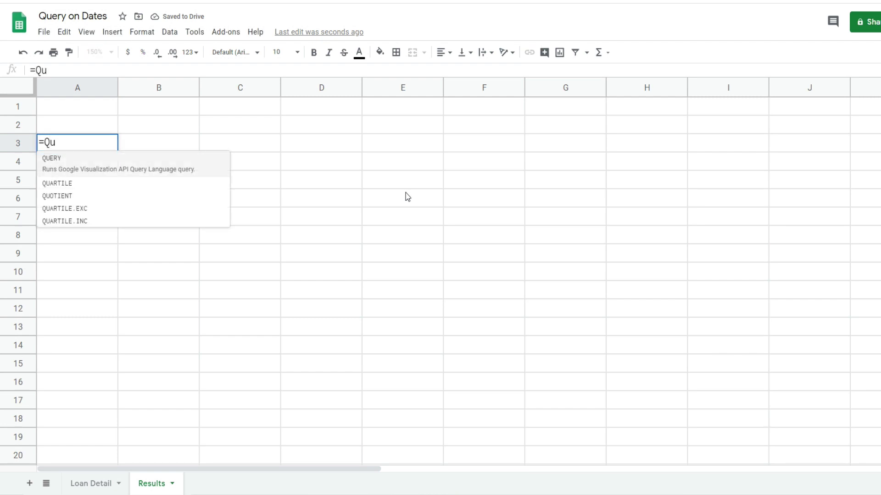
key("Tab")
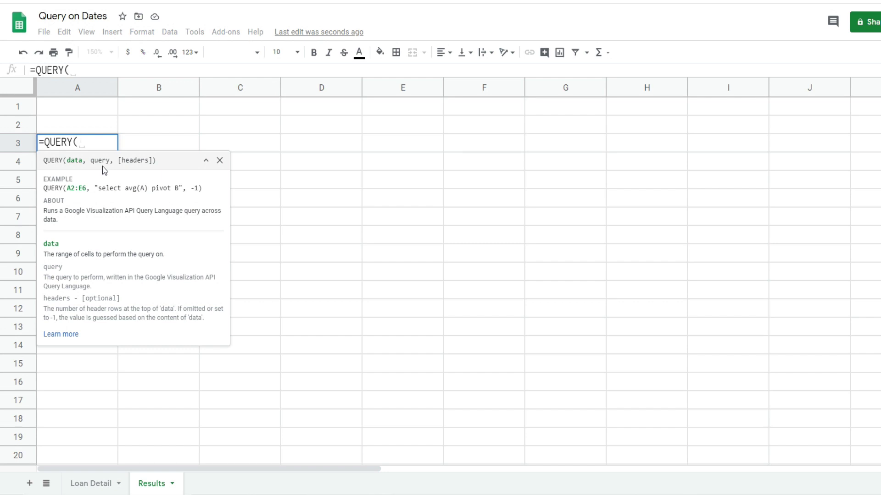
Step: Set the QUERY data argument to the absolute range 'Loan Detail'!$A$1:$I$37
left_click(116, 487)
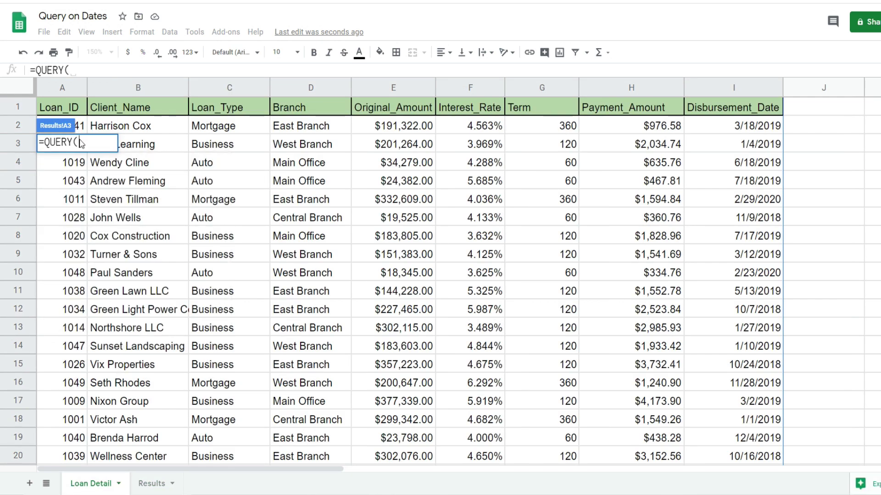
left_click(78, 112)
key("ctrl+shift+Right")
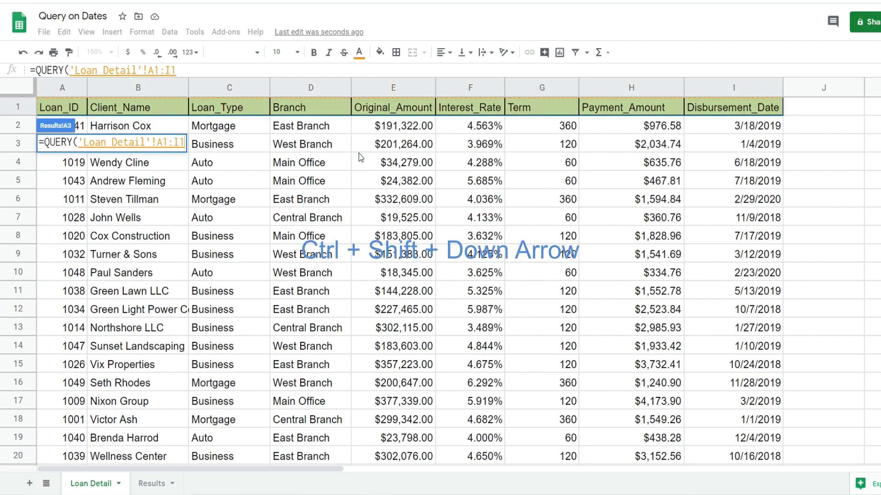
key("ctrl+shift+Down")
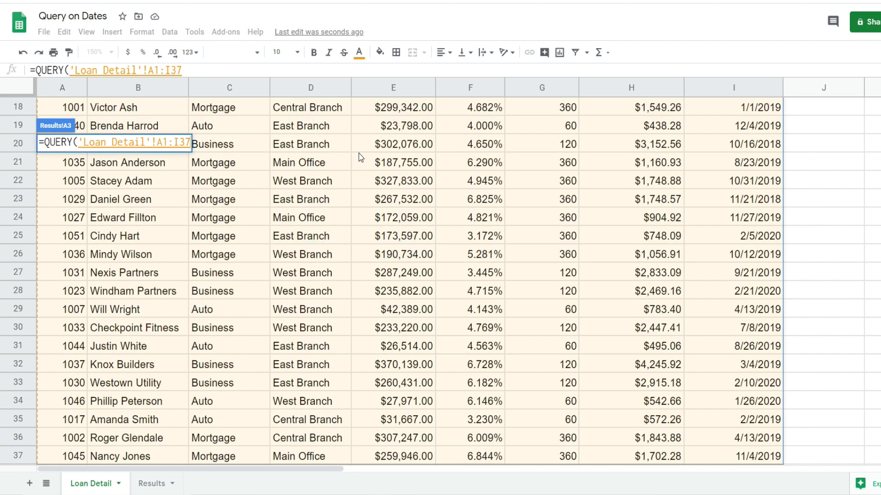
key("F4")
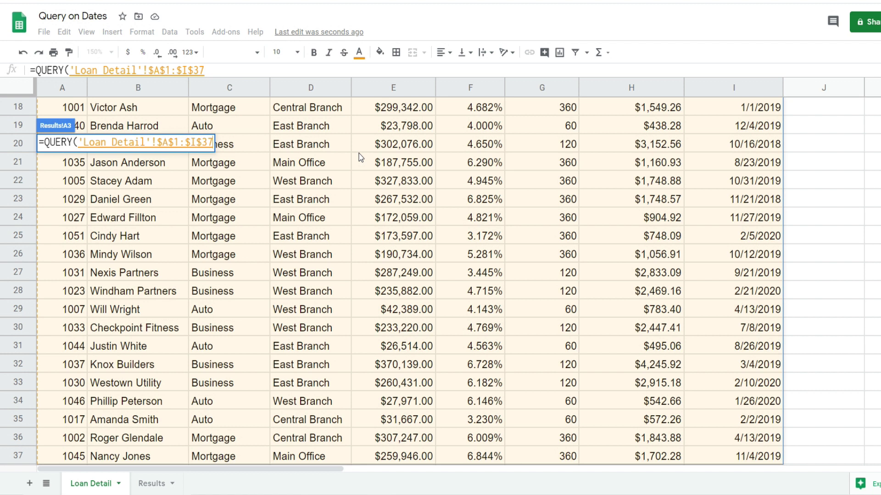
type(",")
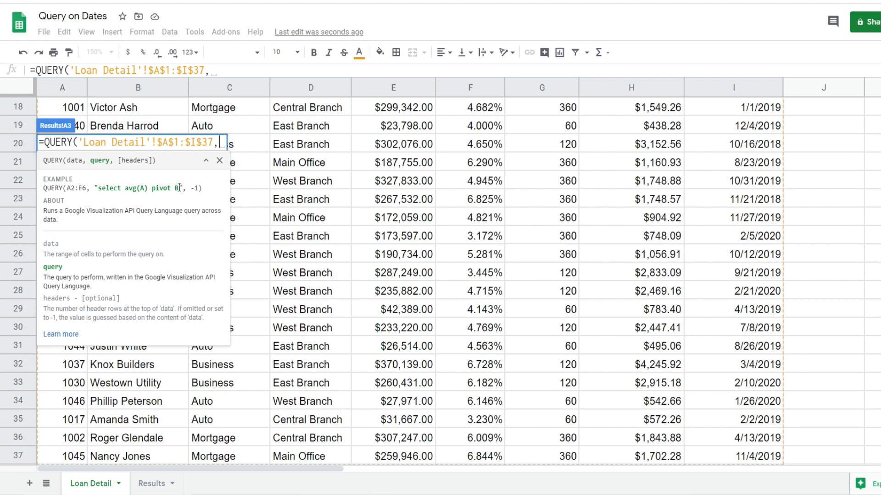
Step: Finish the formula as =QUERY('Loan Detail'!$A$1:$I$37," Select *",1) to list all loan data
type("\"")
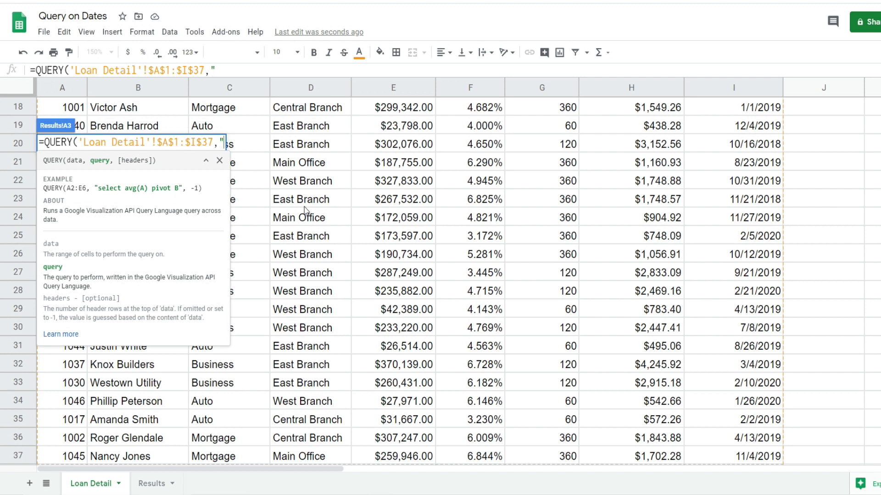
type(" Select")
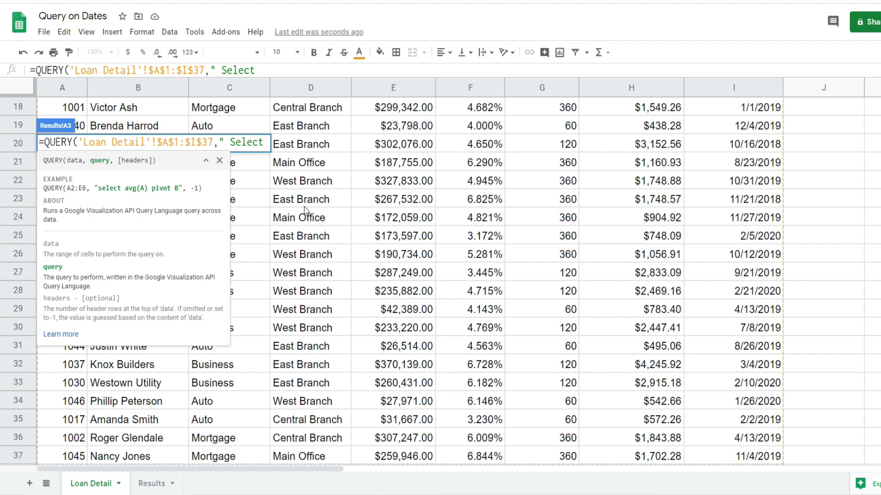
type(" *")
type("\",")
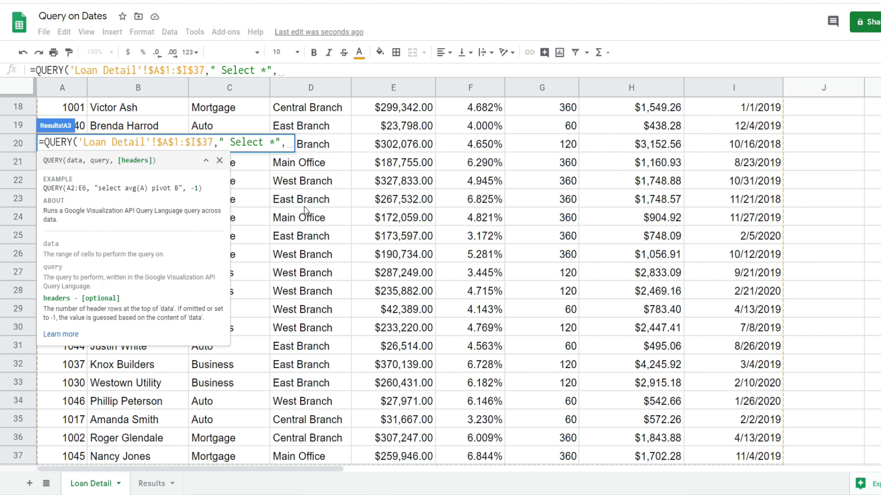
scroll(304, 208, "up", 6)
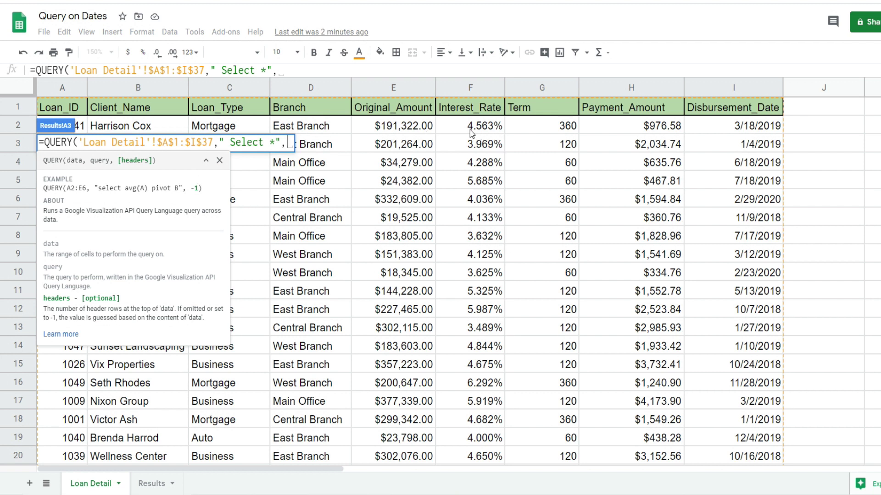
type("1)")
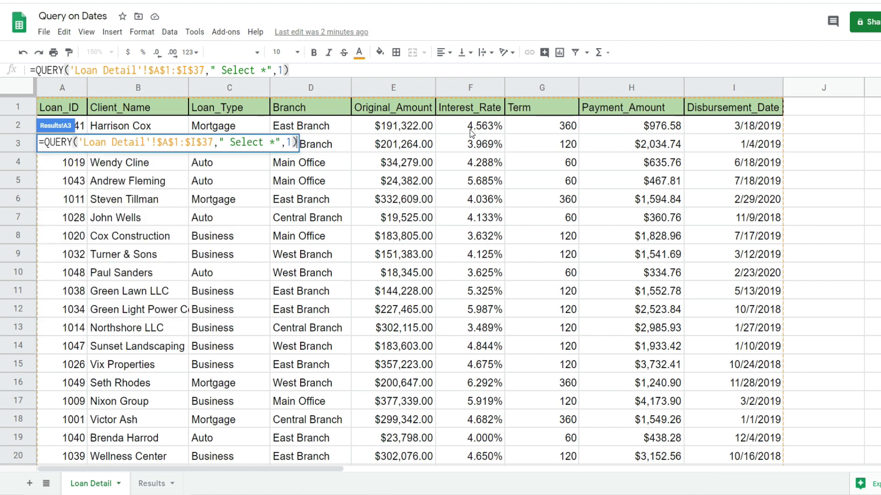
key("Return")
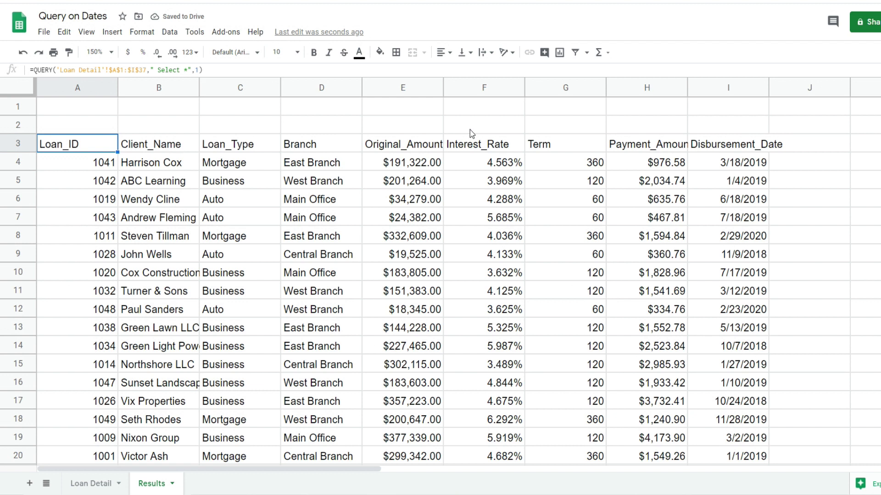
key("F2")
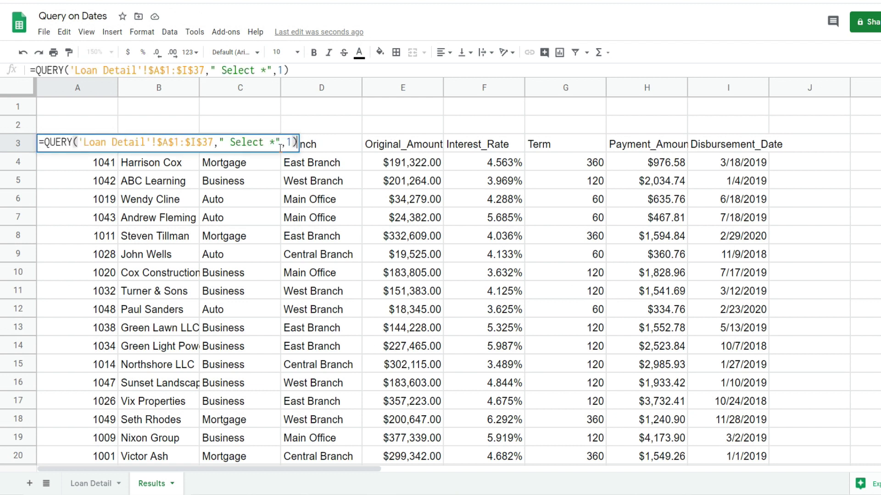
key("Escape")
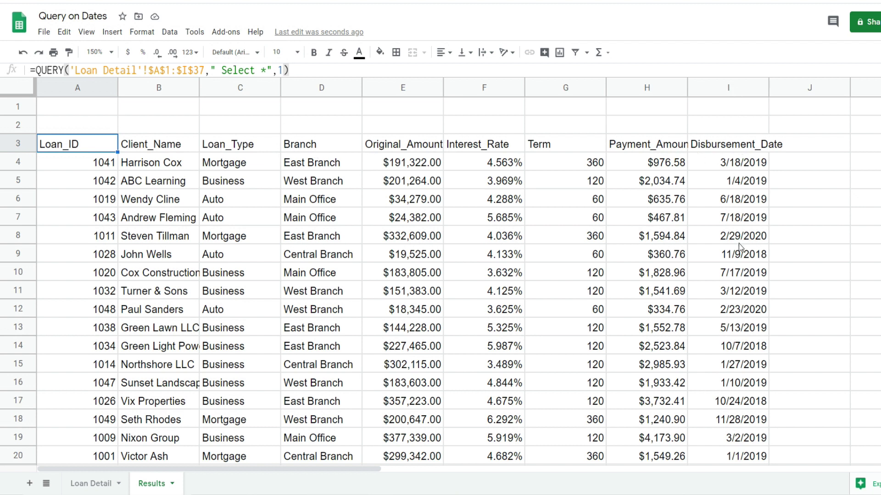
key("F2")
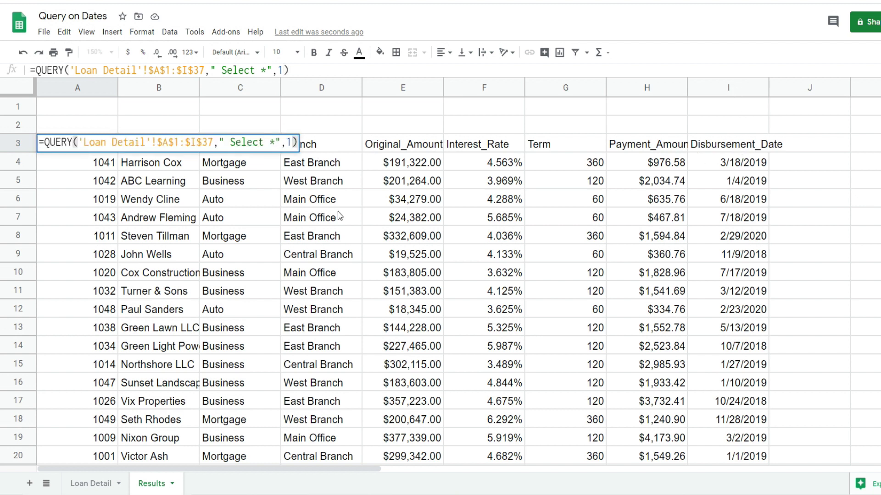
Step: Insert "Where I >= Date '" after Select * in the A3 query string
left_click(276, 142)
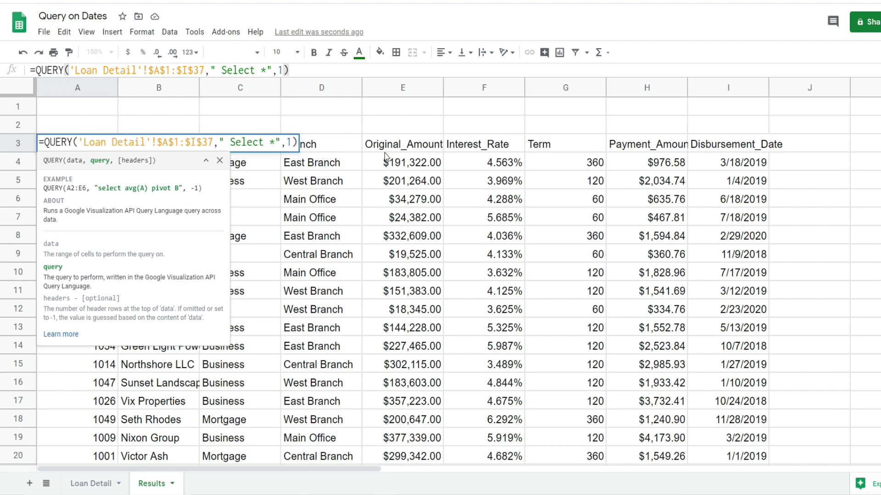
type("Where")
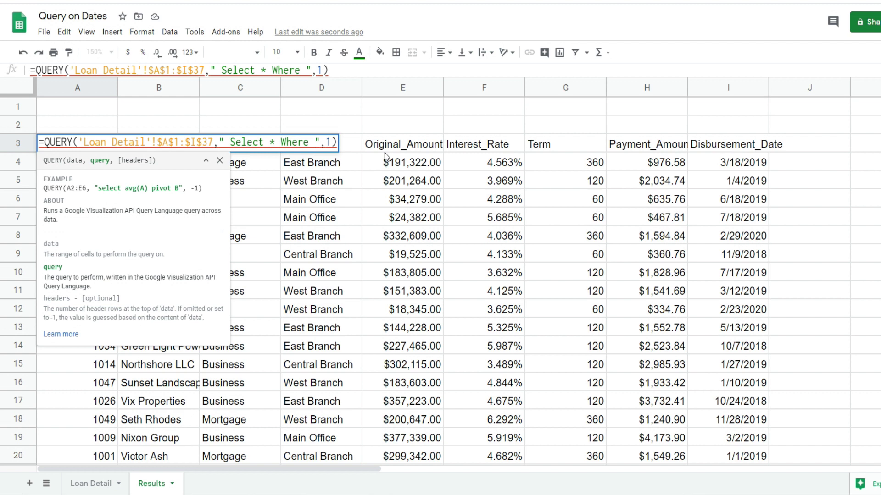
type("I")
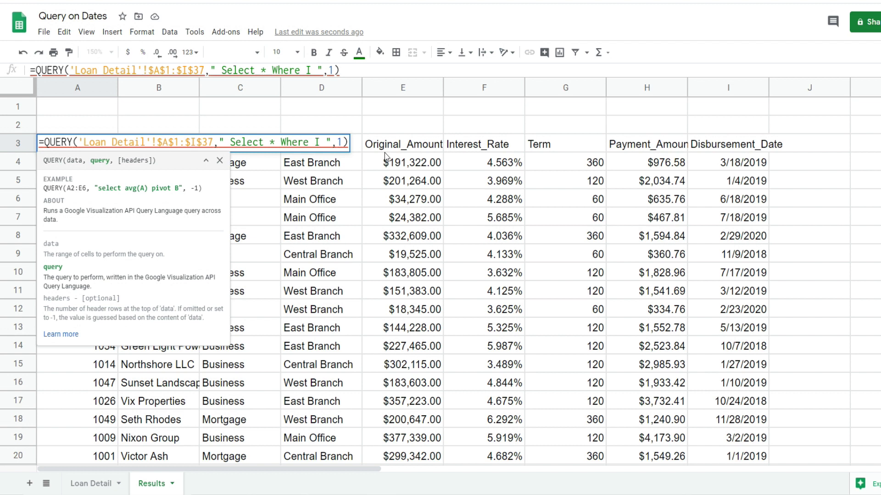
type(">=")
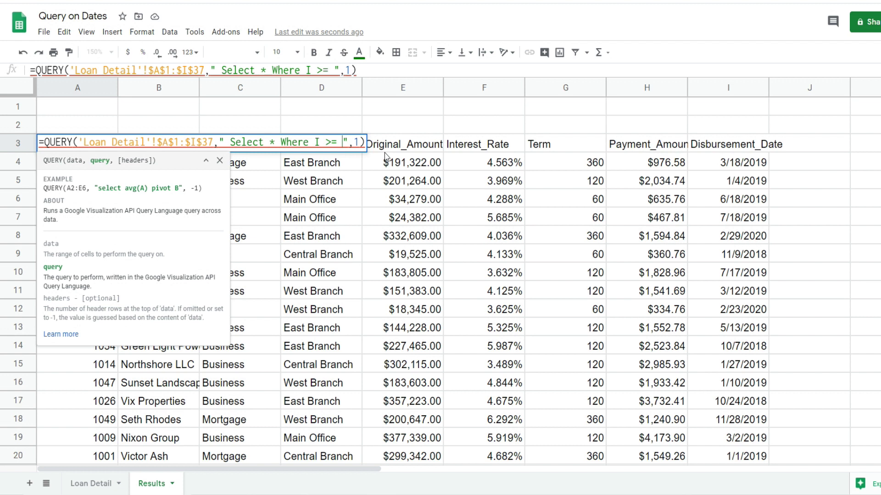
type("Date ")
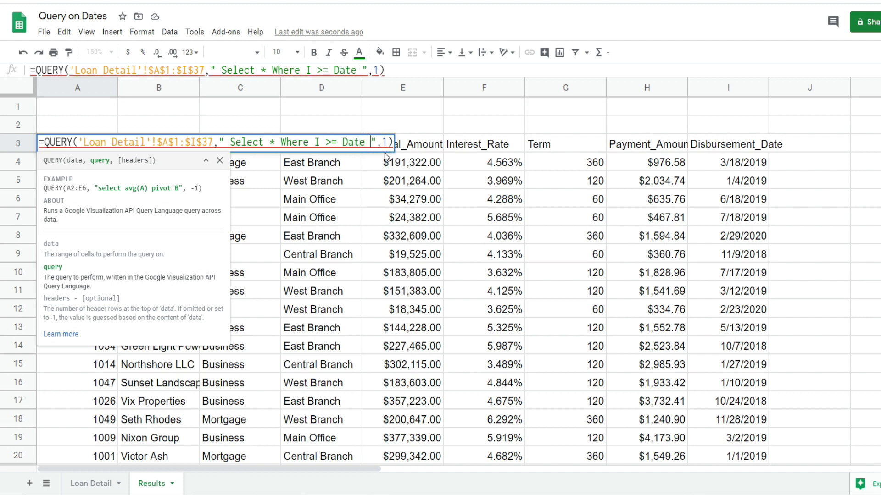
type("'")
Step: Complete the filter as I >= Date '2019-08-01' and I <= Date '2020-01-31', then apply it
type("20")
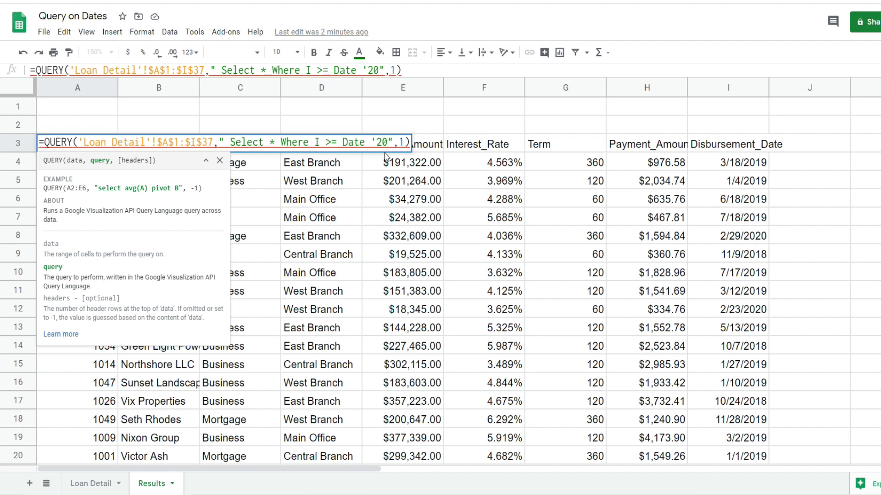
type("19")
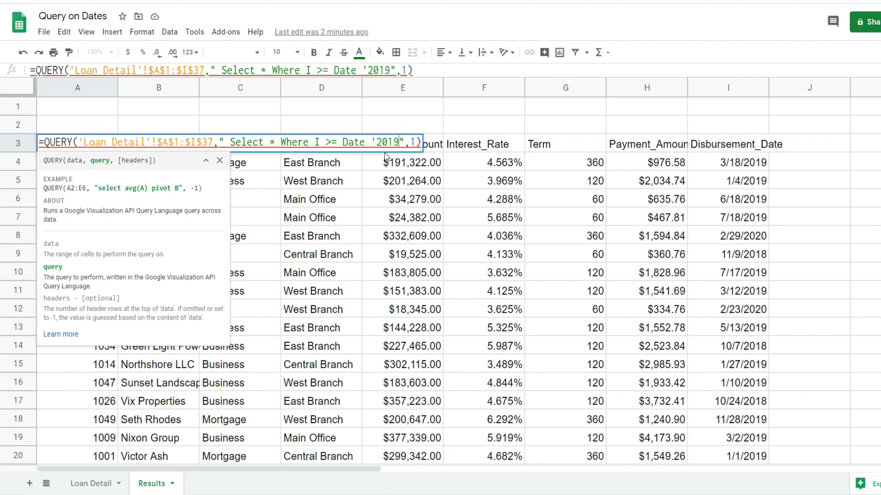
type("-08-01")
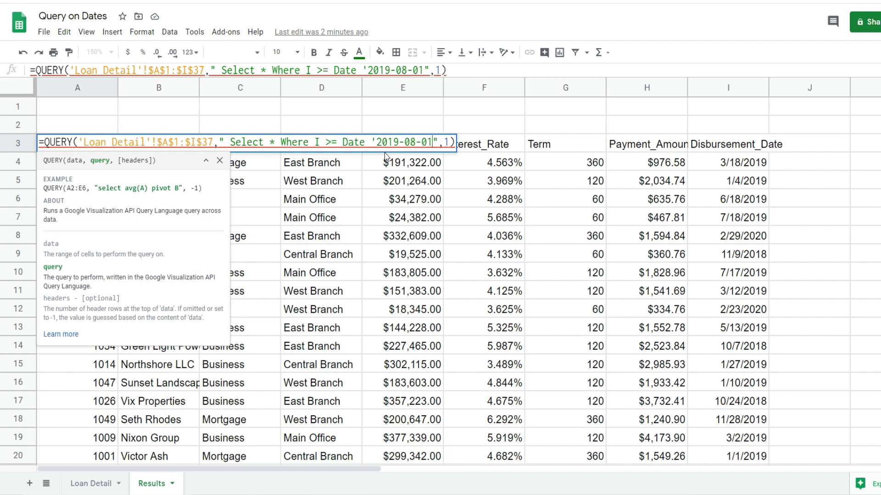
type("'")
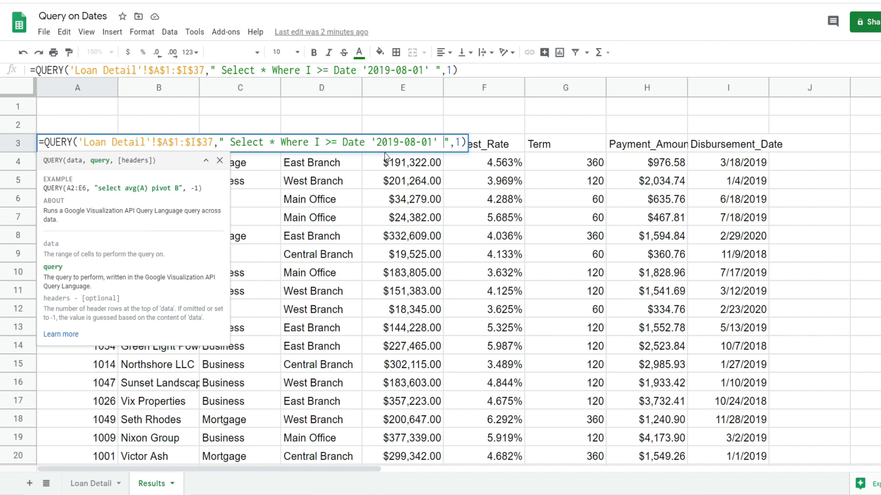
type("and")
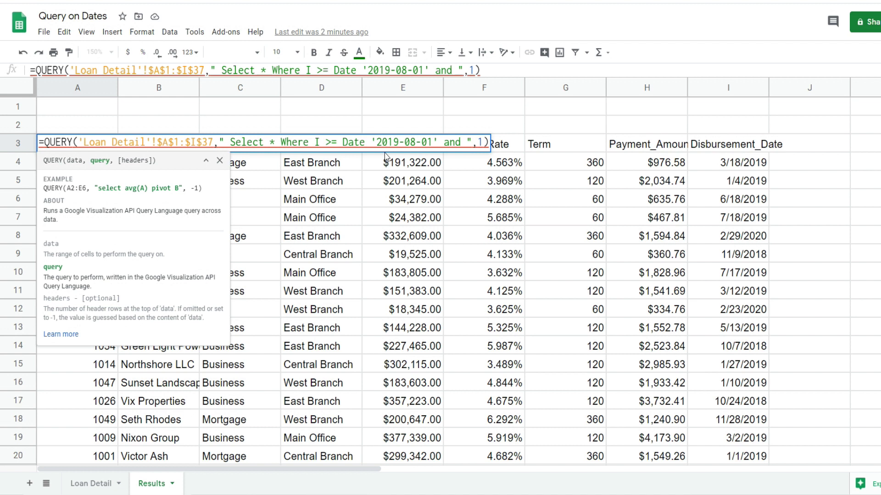
type("I")
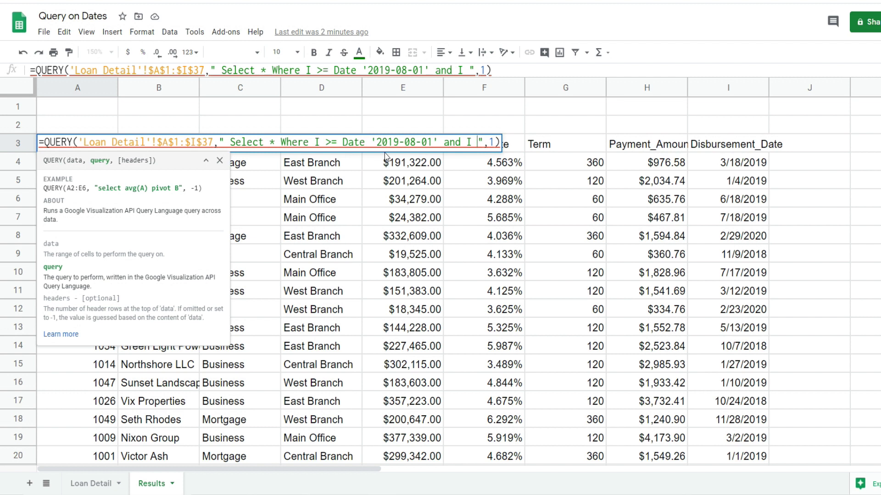
type(" <=")
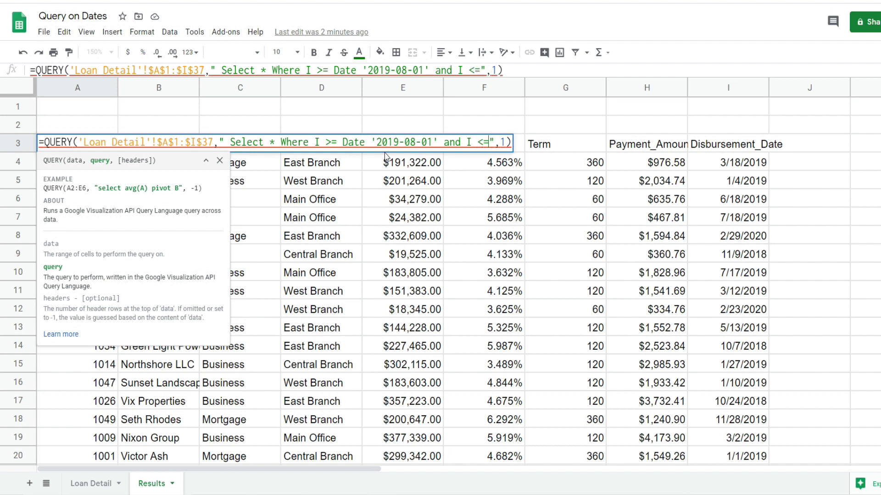
type(" Date")
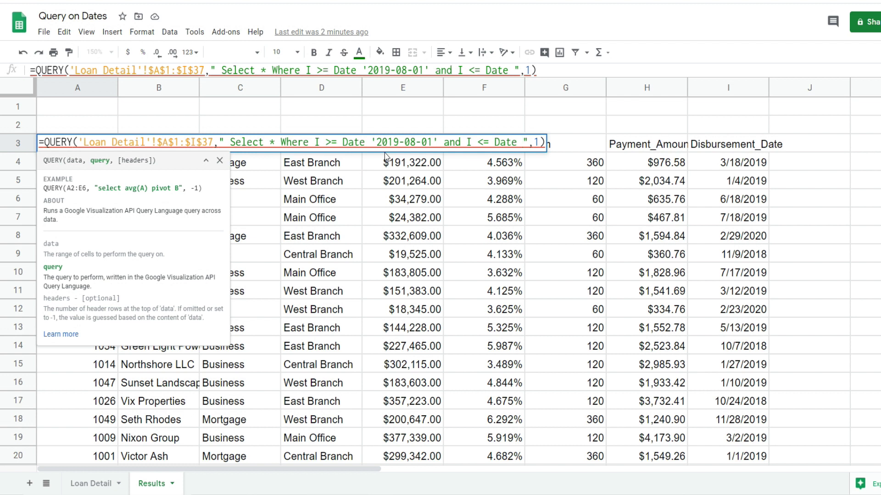
type("'")
type("2020-0")
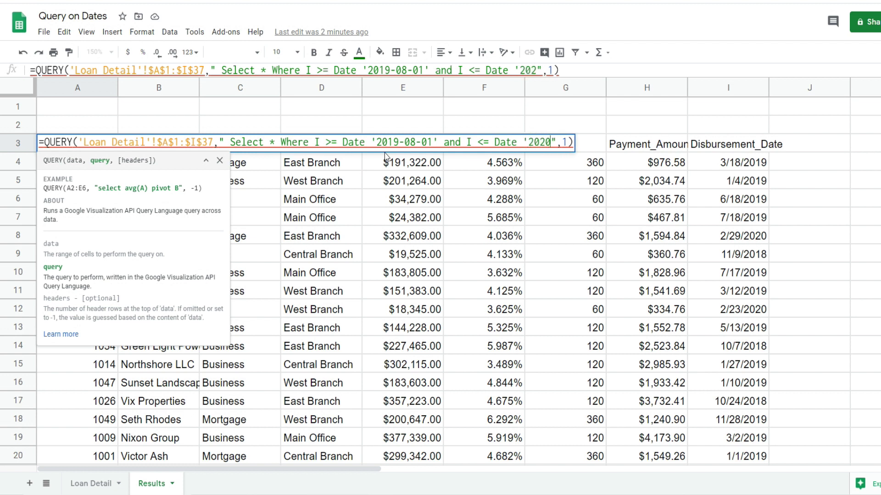
type("1-30")
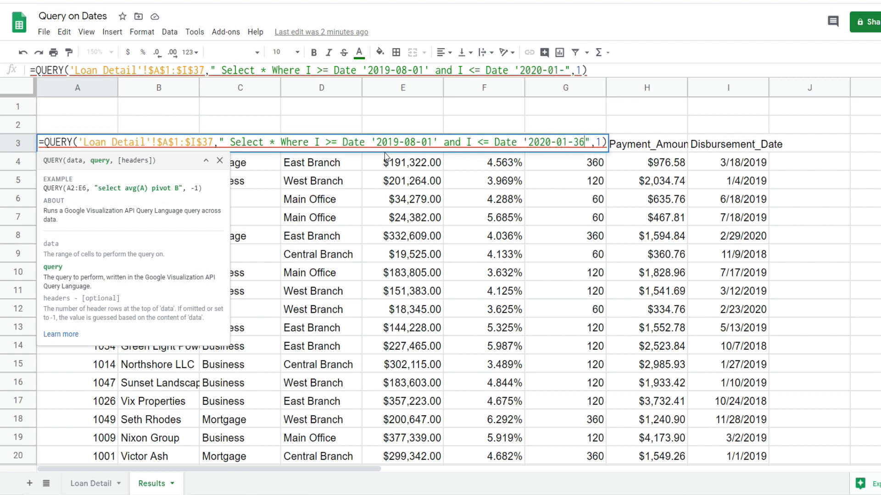
key("BackSpace")
type("1'")
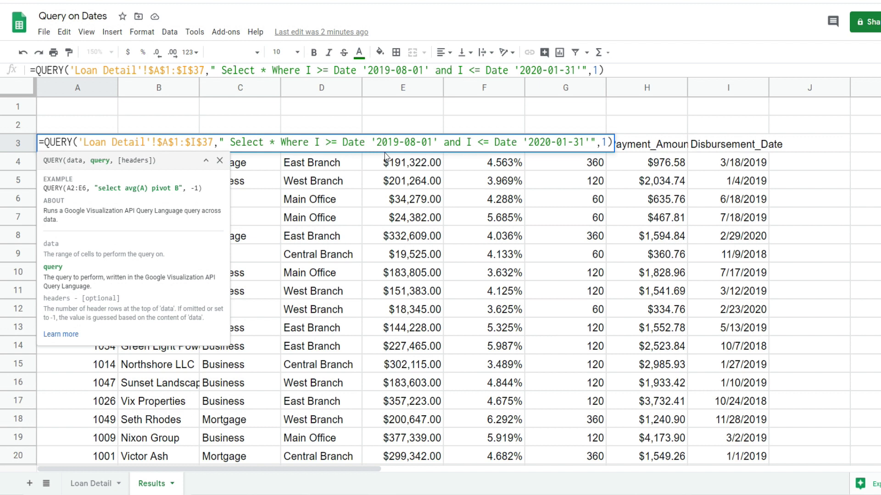
key("Return")
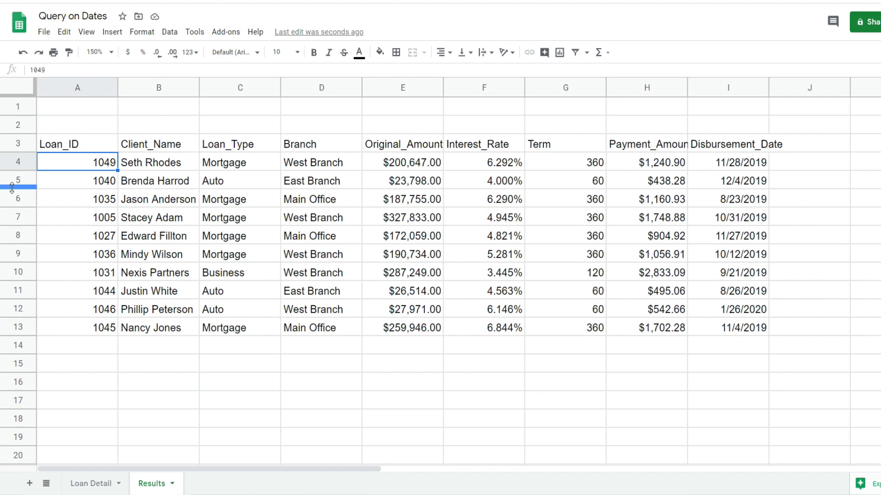
Step: Append 'Order by I' to the A3 query string to sort loans by date
left_click(78, 146)
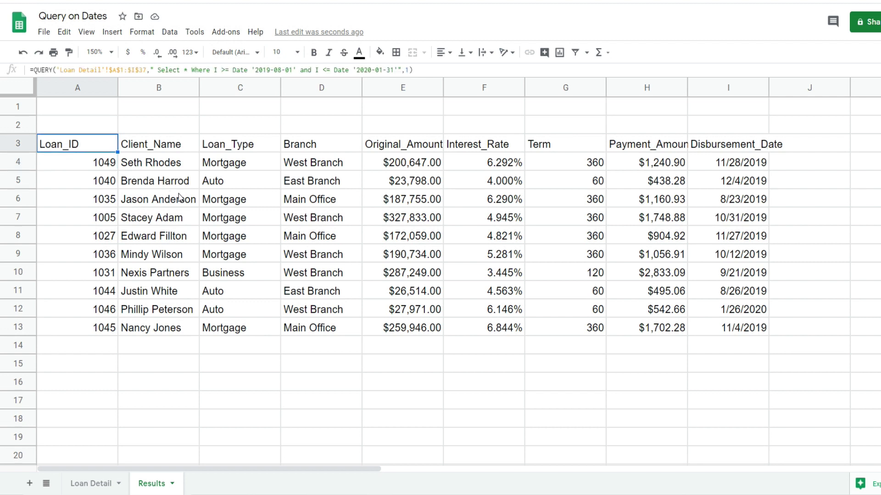
key("Return")
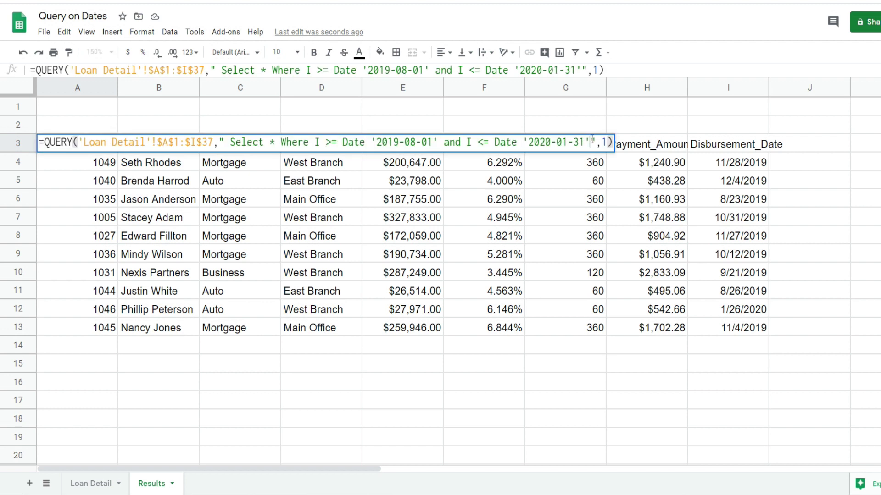
left_click(592, 141)
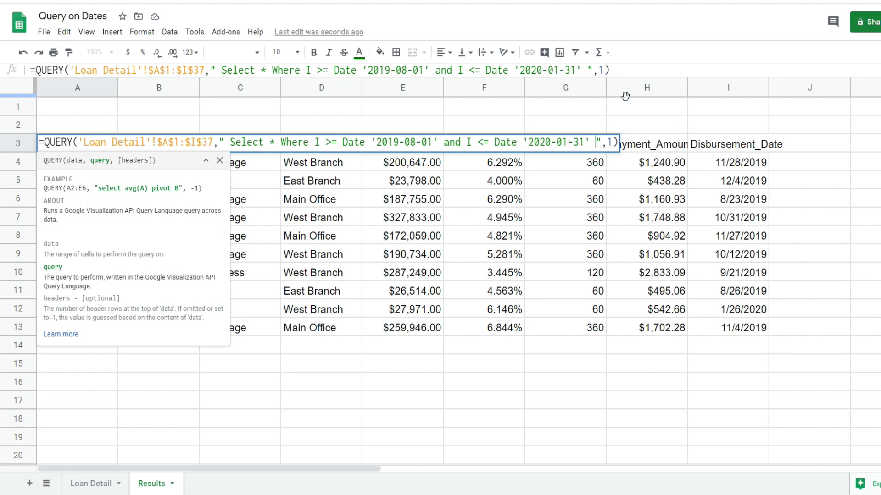
type("Order")
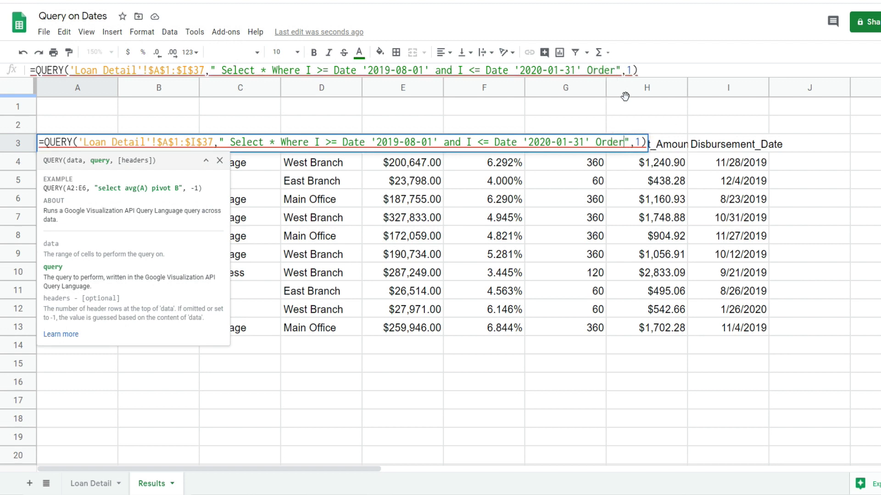
type(" by ")
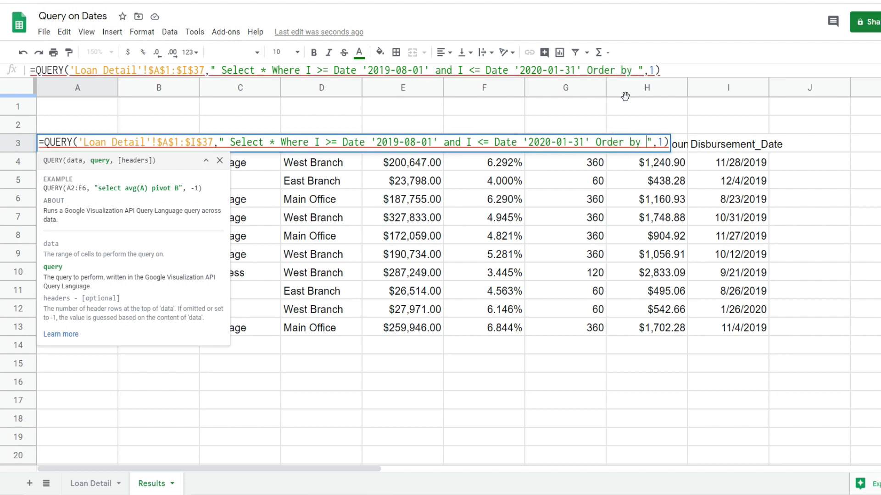
type("I")
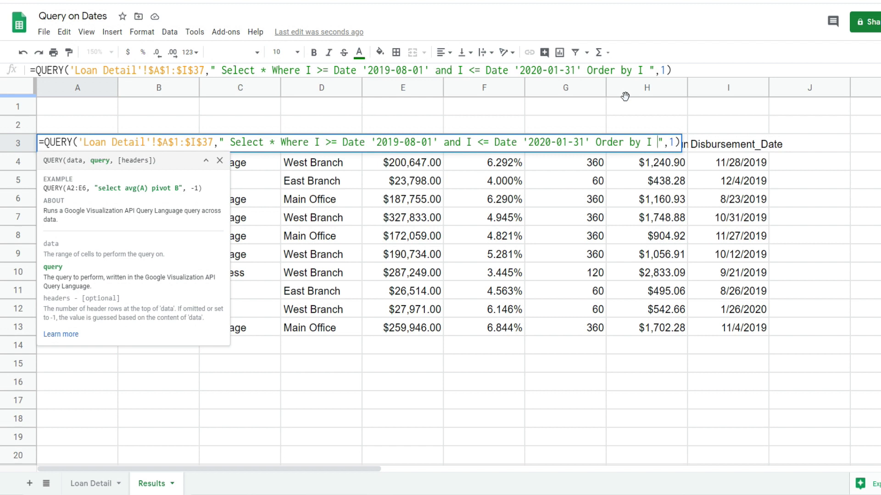
key("Return")
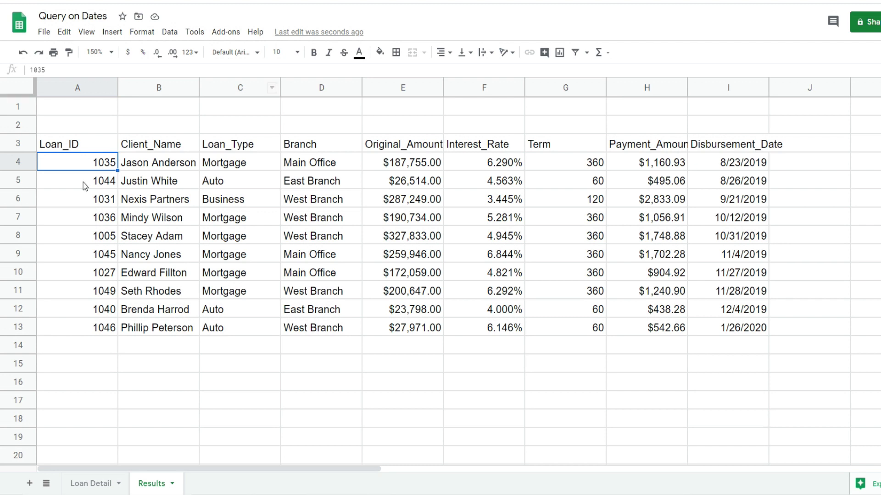
Step: Change the sort clause to 'Order by I DESC' so the newest loans come first
left_click(98, 148)
key("F2")
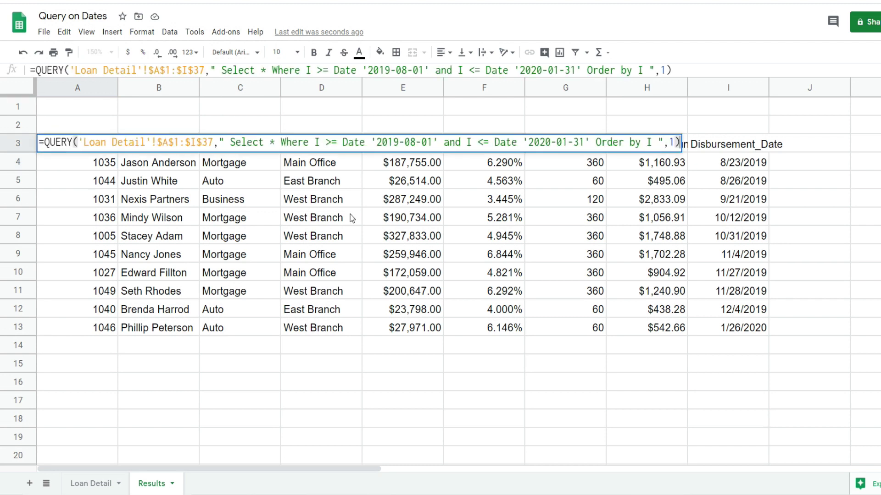
left_click(655, 146)
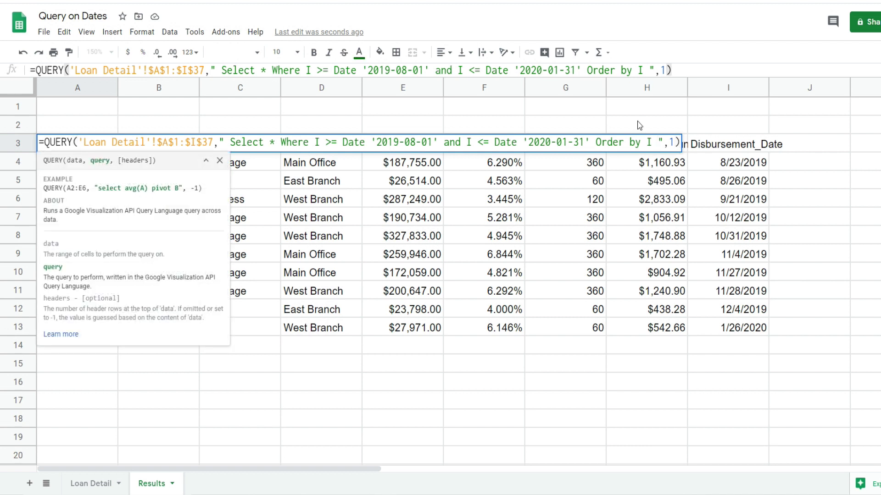
type("DES")
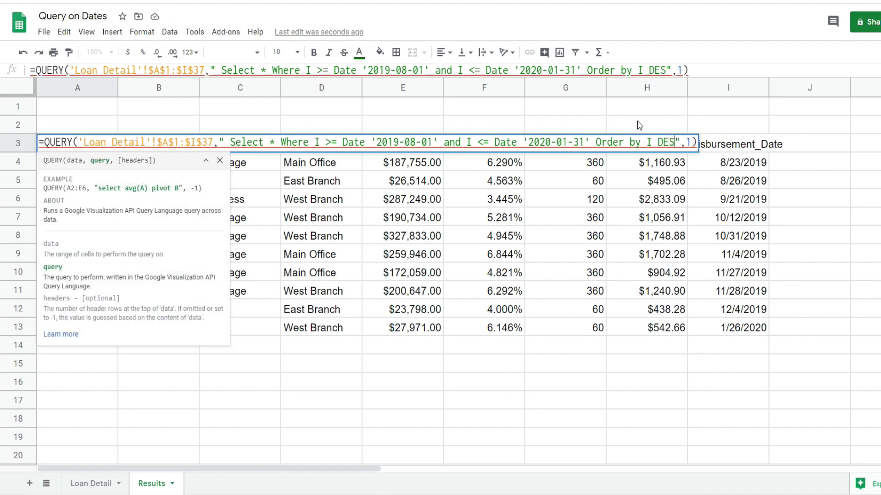
type("C")
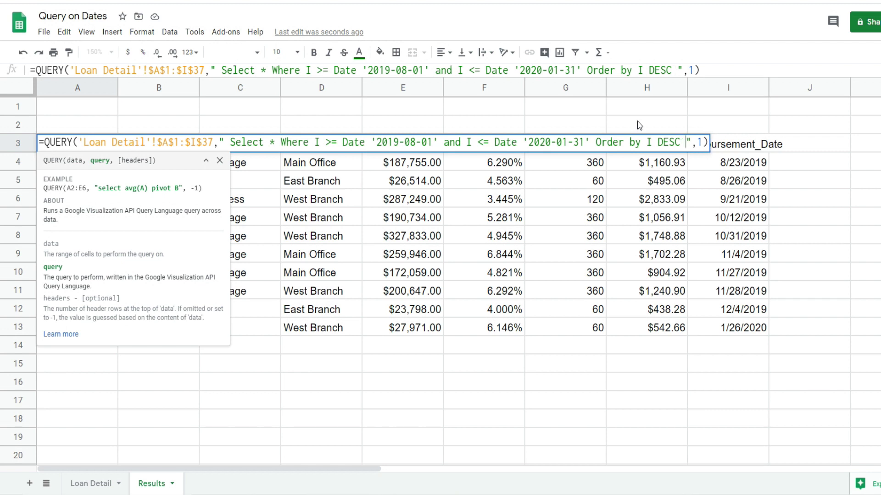
key("Return")
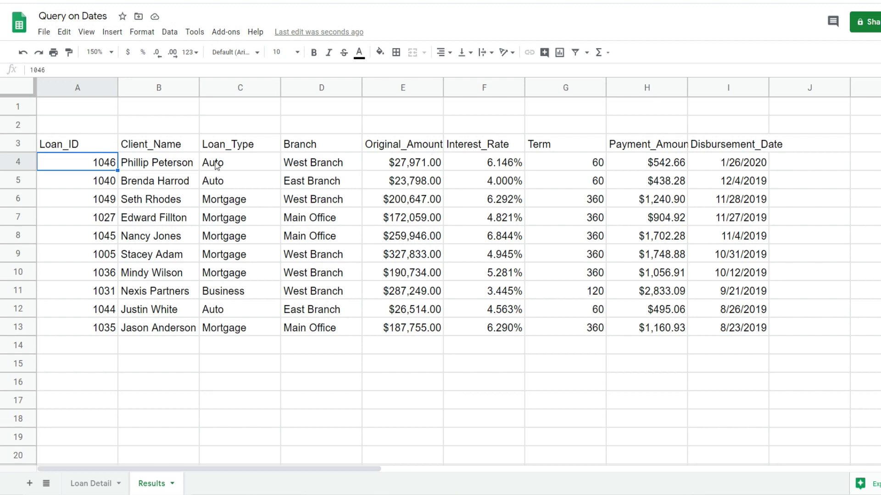
left_click(99, 153)
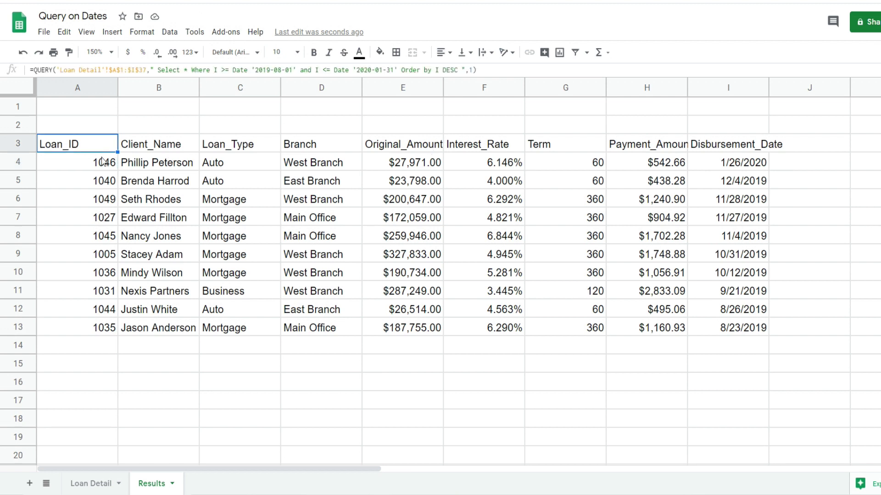
Step: Copy the quoted query text from the A3 formula and paste it into A1
key("F2")
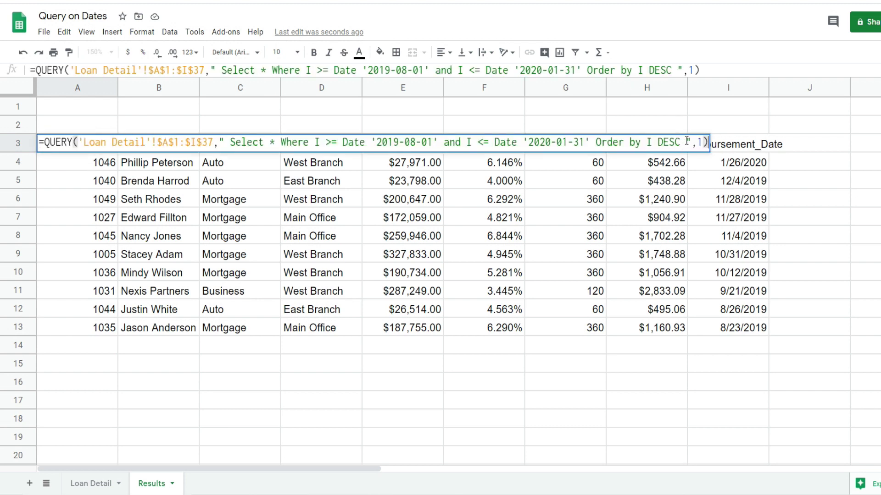
left_click_drag(686, 143, 230, 145)
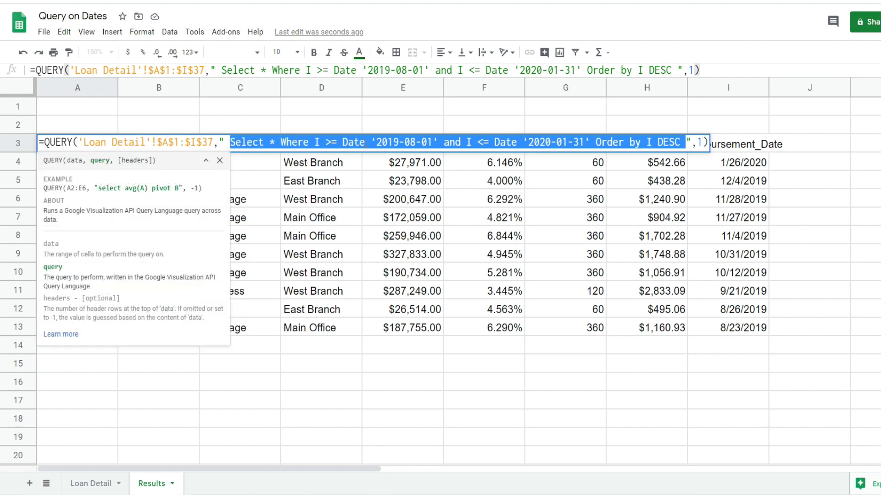
right_click(363, 142)
left_click(383, 189)
left_click(101, 110)
right_click(105, 115)
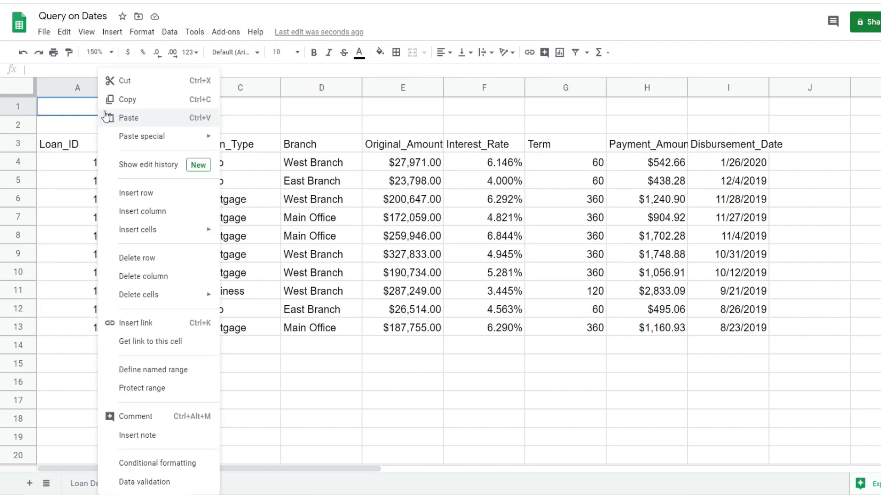
left_click(122, 117)
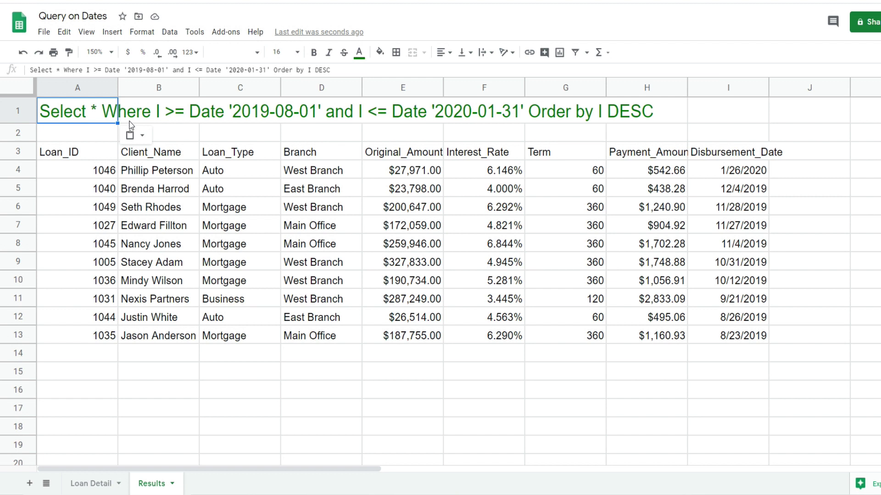
Step: Replace the quoted query string in A3 with A1, giving =QUERY('Loan Detail'!$A$1:$I$37,A1,1)
left_click(115, 153)
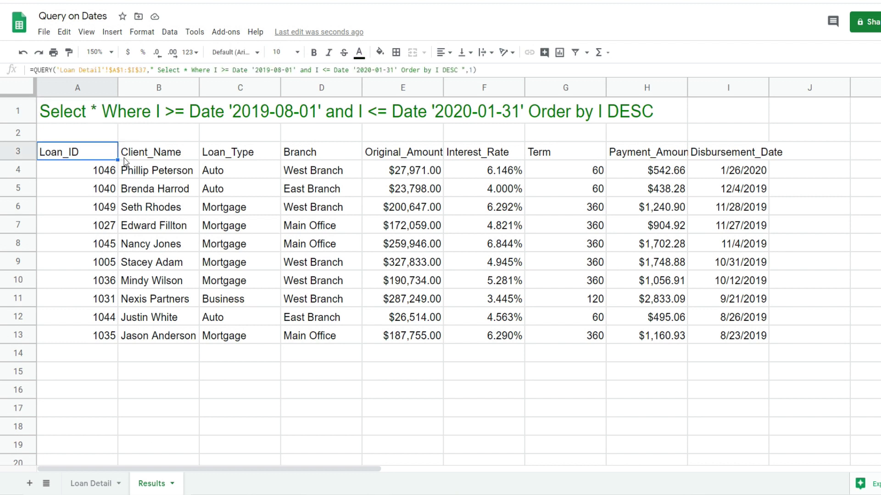
key("F2")
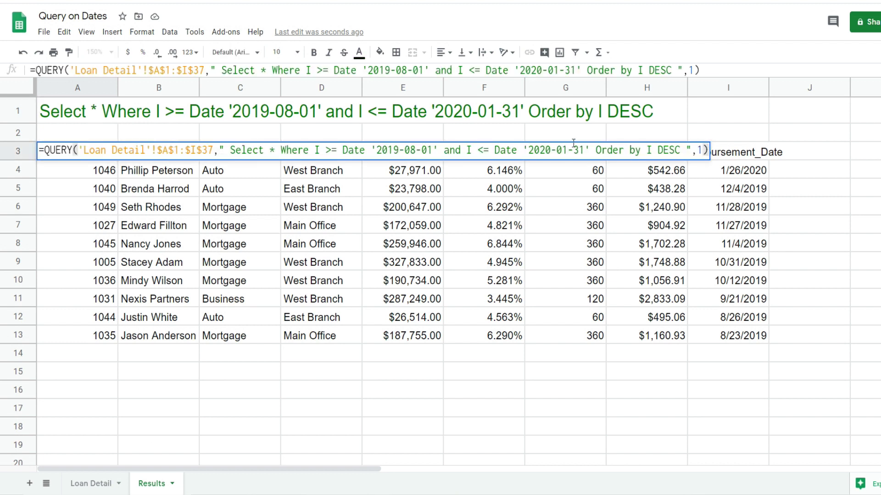
left_click_drag(691, 151, 219, 150)
key("BackSpace")
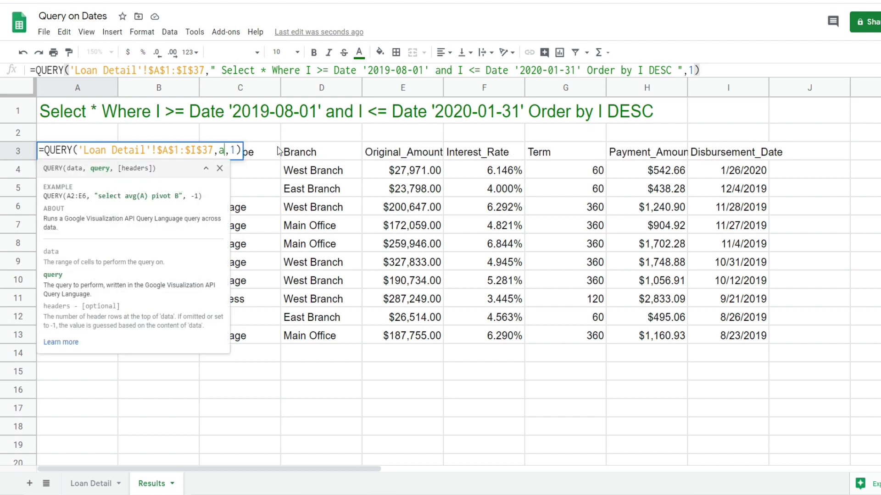
type("a1")
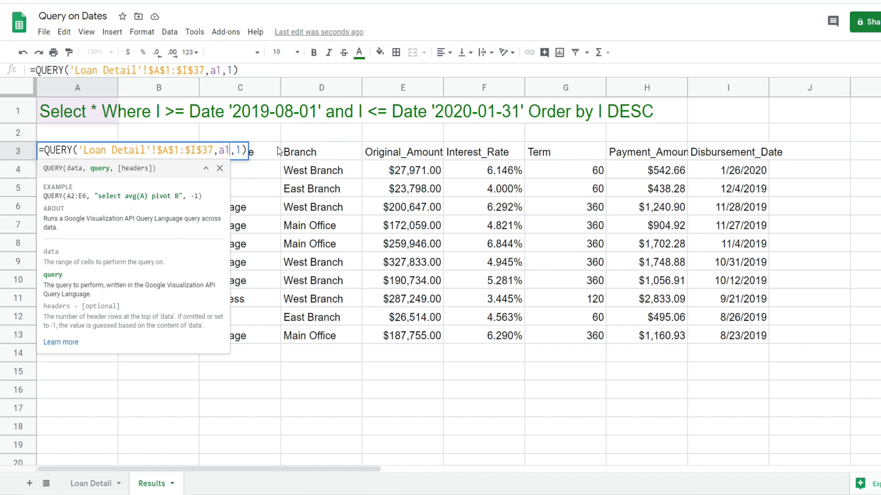
key("Return")
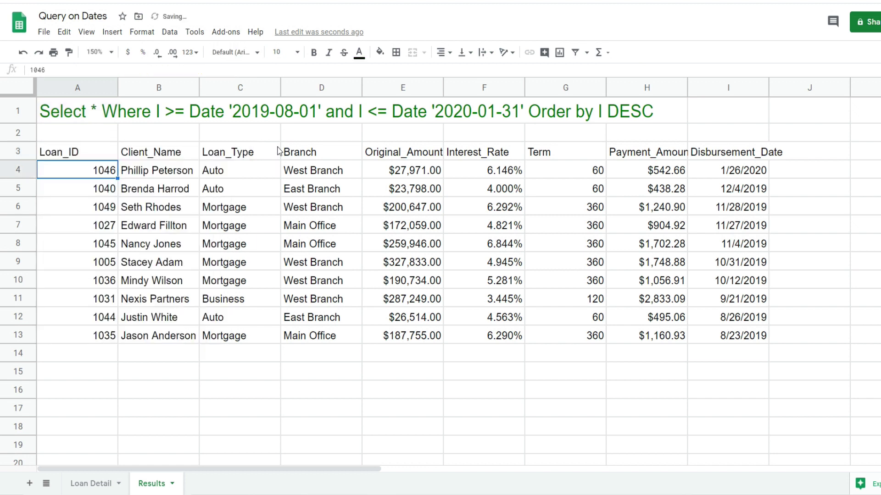
key("Up")
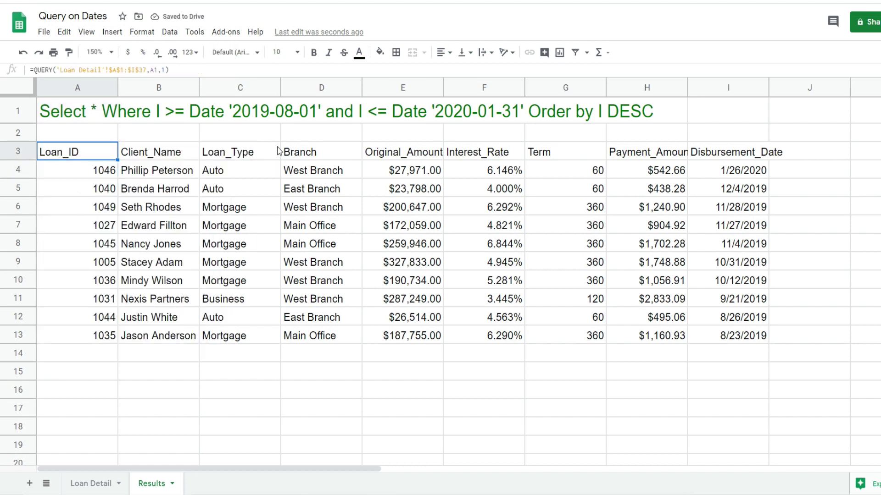
Step: Edit the query in A1 so its start date reads 2019-11-01, leaving five loans from 11/4/2019 to 1/26/2020
left_click(71, 116)
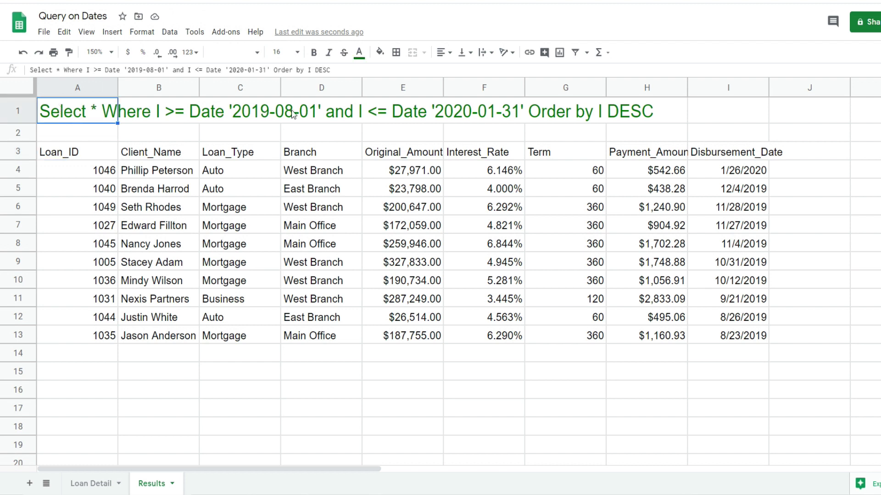
left_click(288, 115)
left_click(84, 107)
double_click(84, 108)
left_click(295, 110)
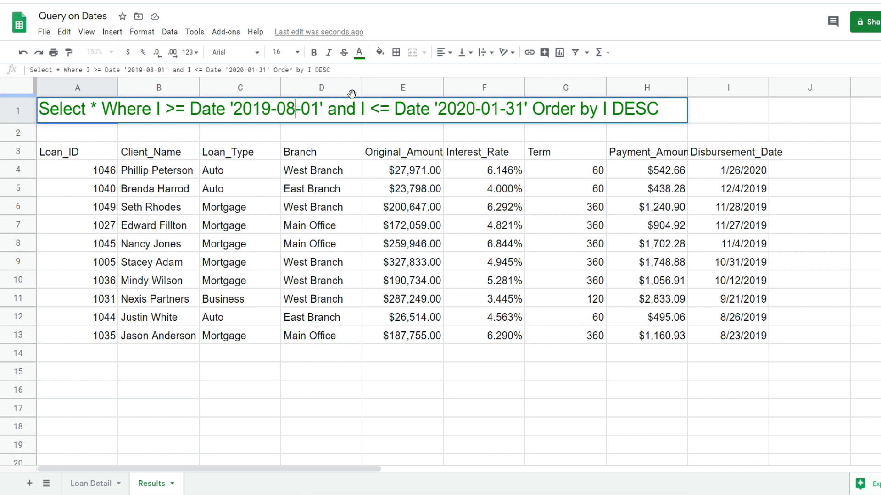
key("BackSpace")
key("BackSpace")
type("11")
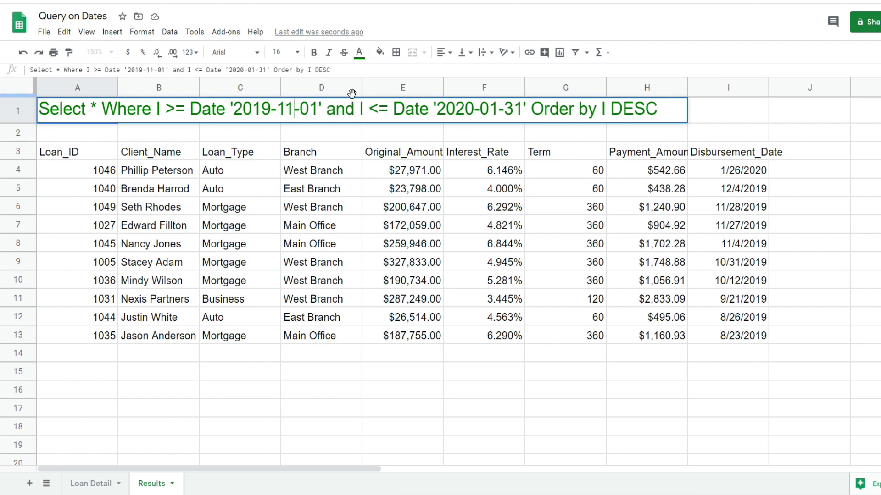
key("Return")
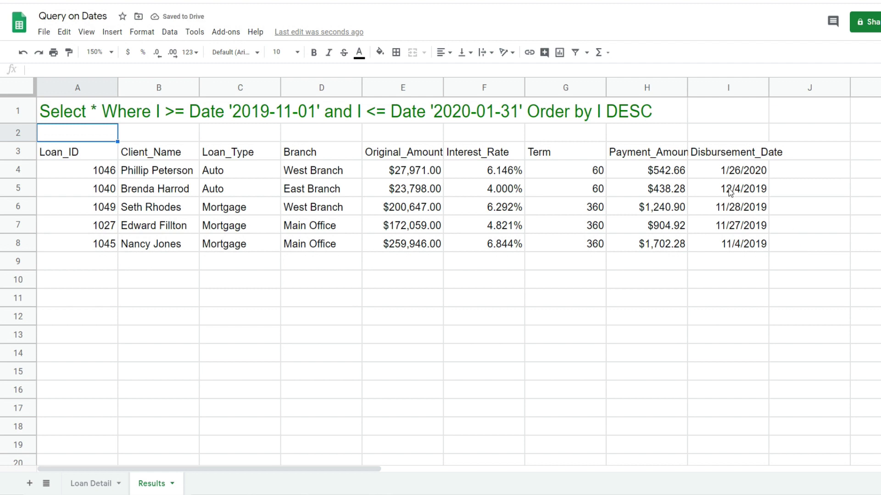
key("Down")
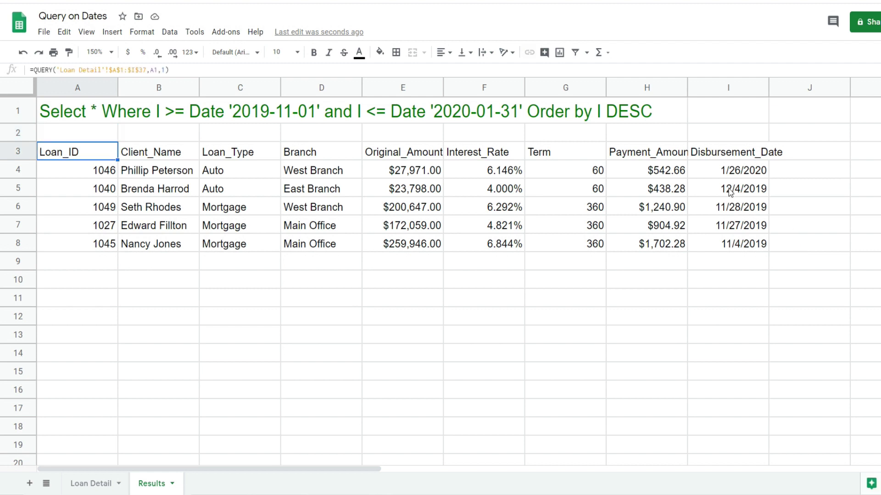
key("Up")
key("Up")
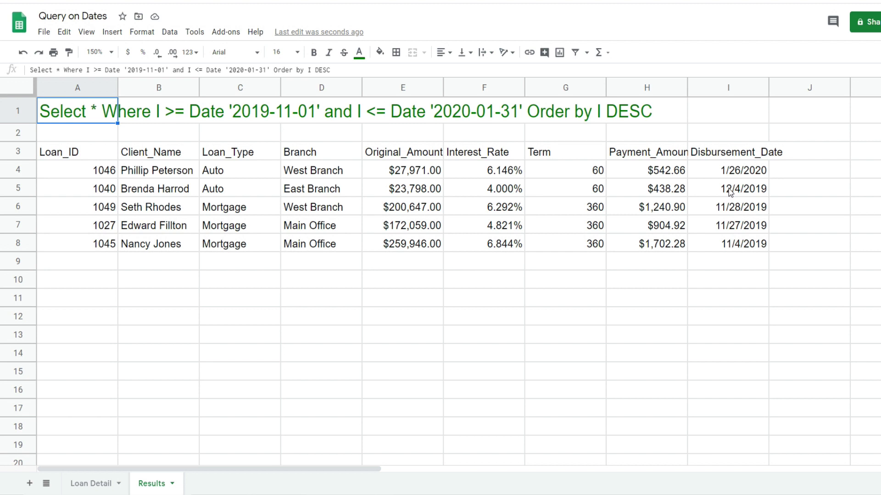
left_click(352, 250)
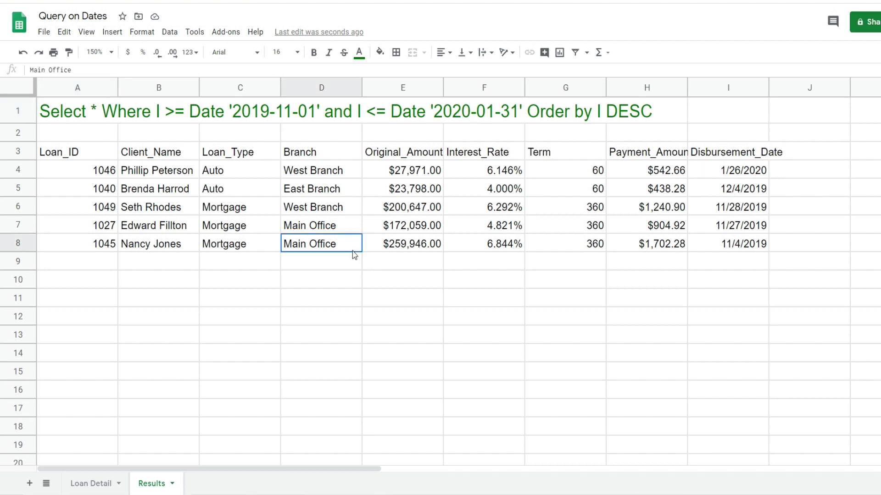